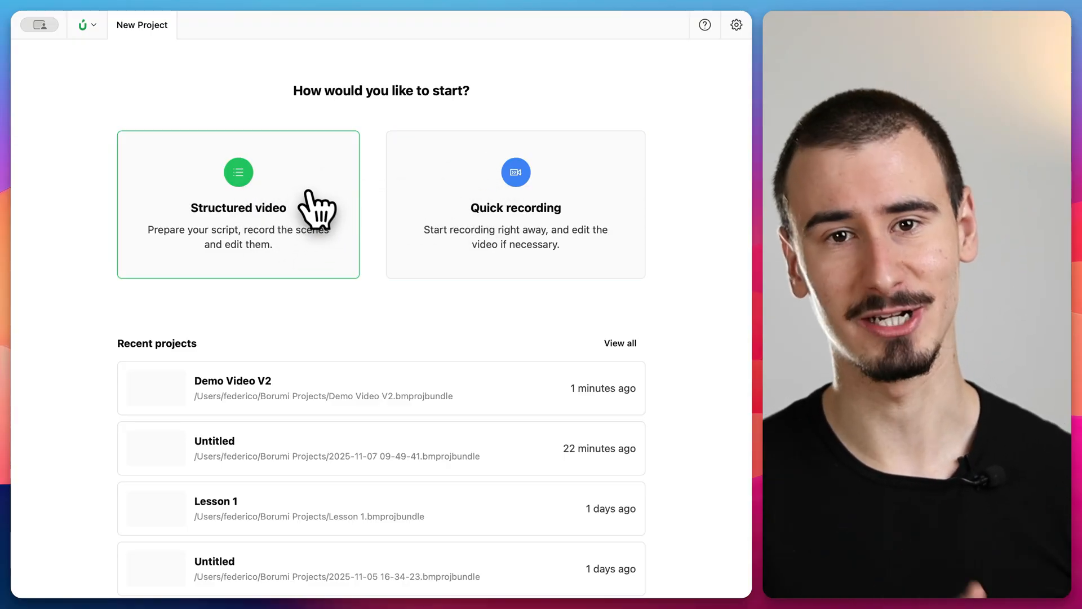
# Step: Start a new Structured video project
pyautogui.click(319, 210)
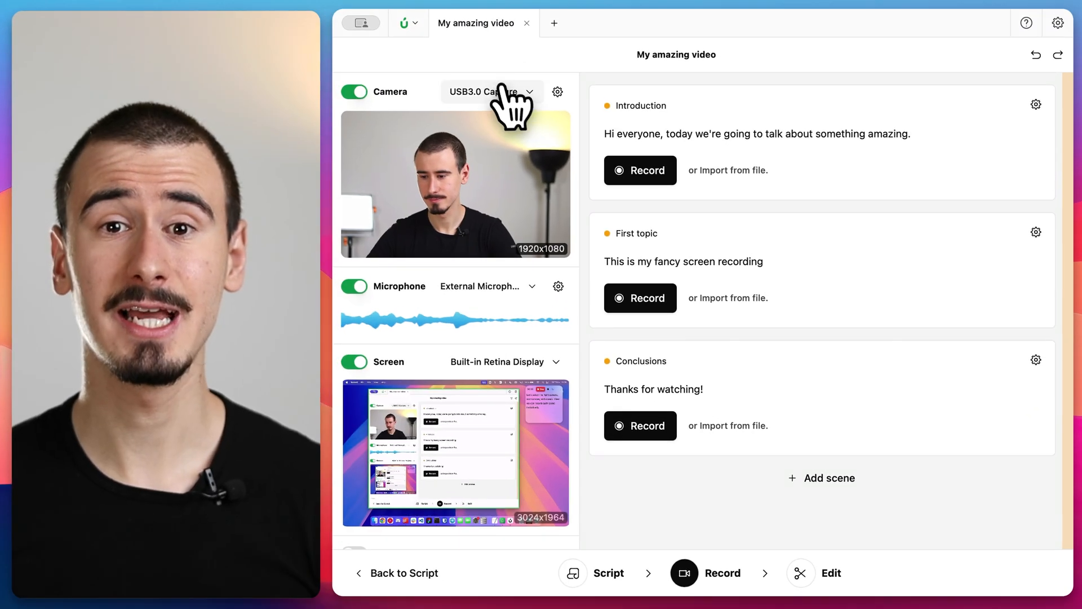
# Step: Review the Camera, Microphone and Screen source options before recording
pyautogui.click(490, 92)
pyautogui.click(507, 288)
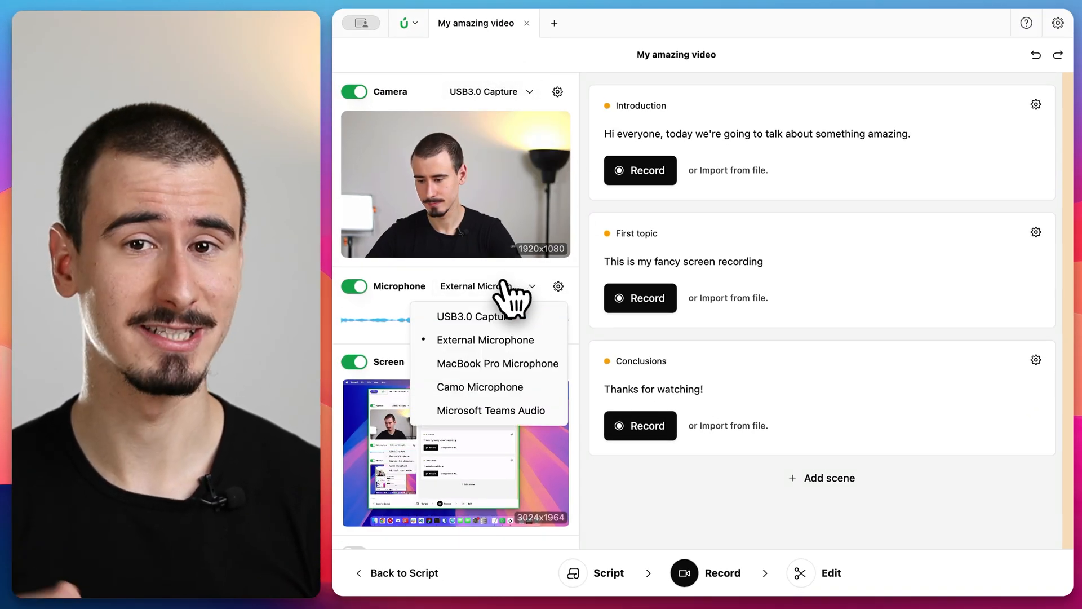
pyautogui.click(532, 362)
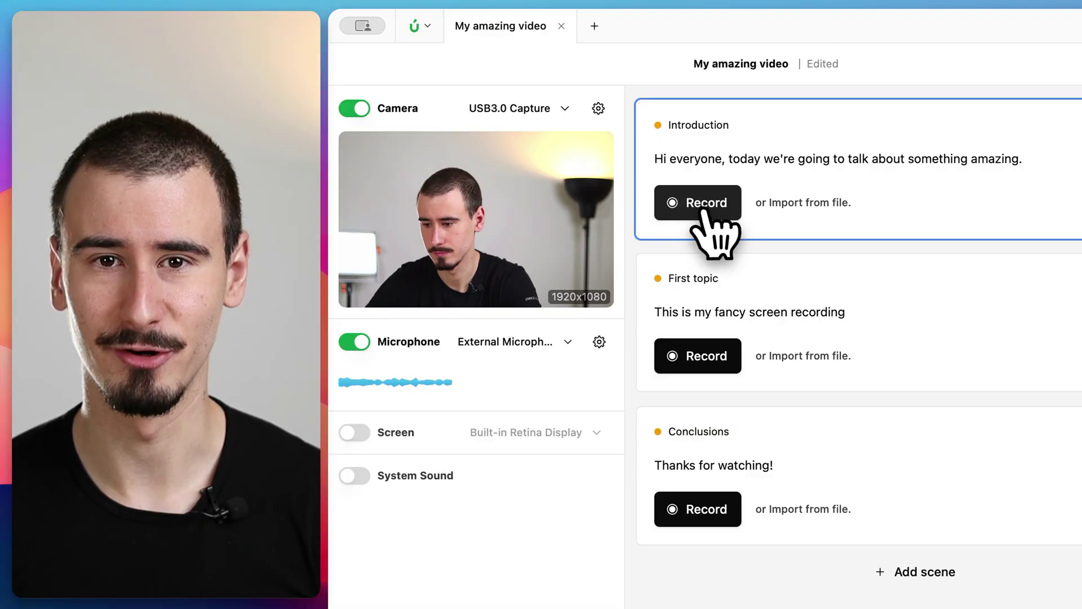
# Step: Record the Introduction scene and archive the take to record another
pyautogui.click(702, 207)
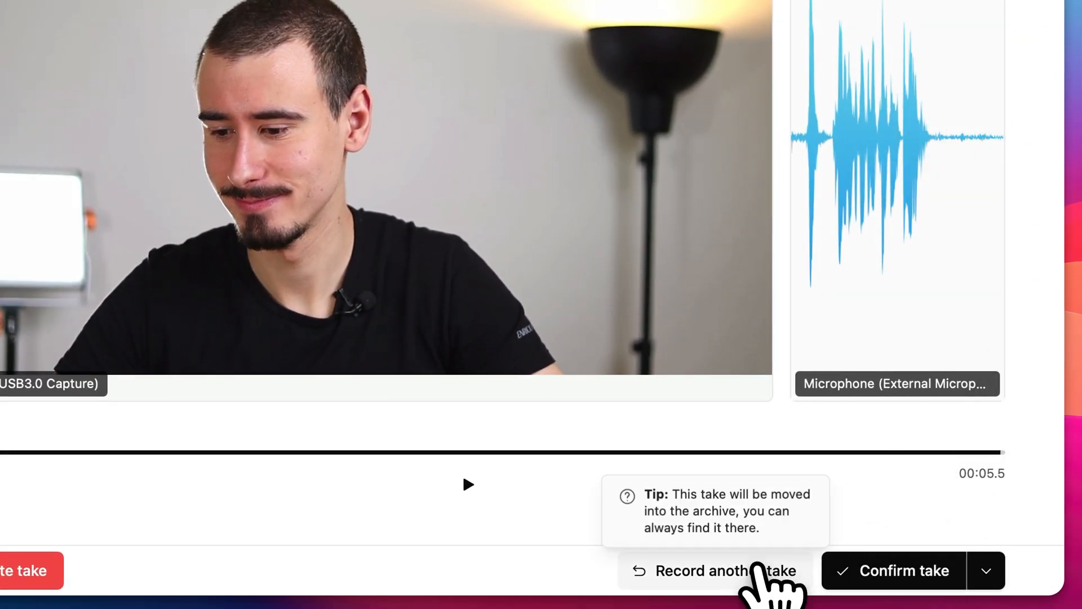
pyautogui.click(765, 575)
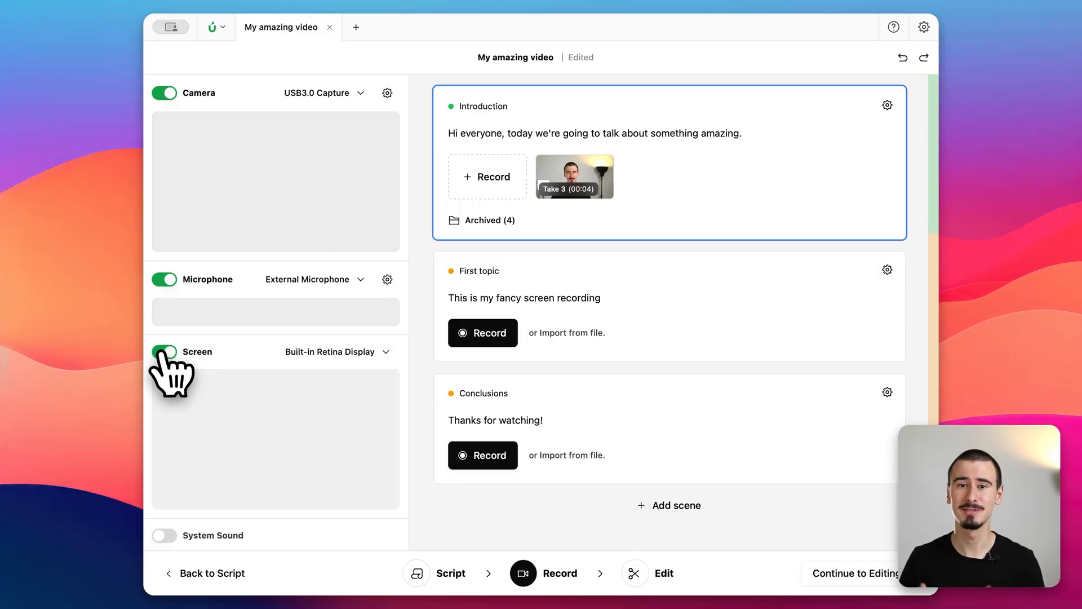
# Step: Record the First topic scene with screen capture
pyautogui.click(482, 333)
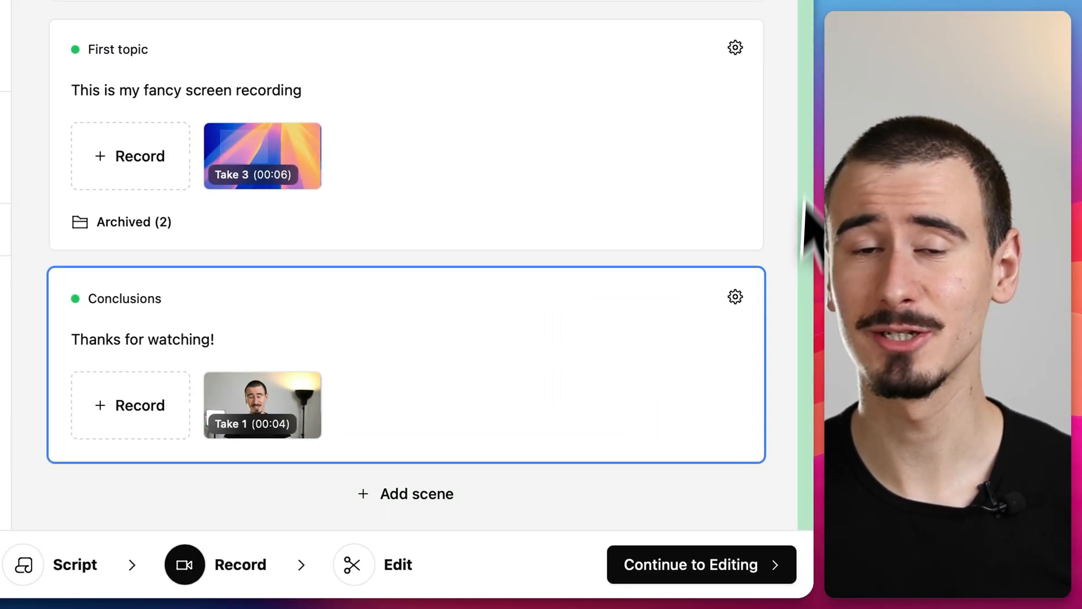
# Step: Move to editing and remove the silent gap between the first two clips
pyautogui.click(736, 564)
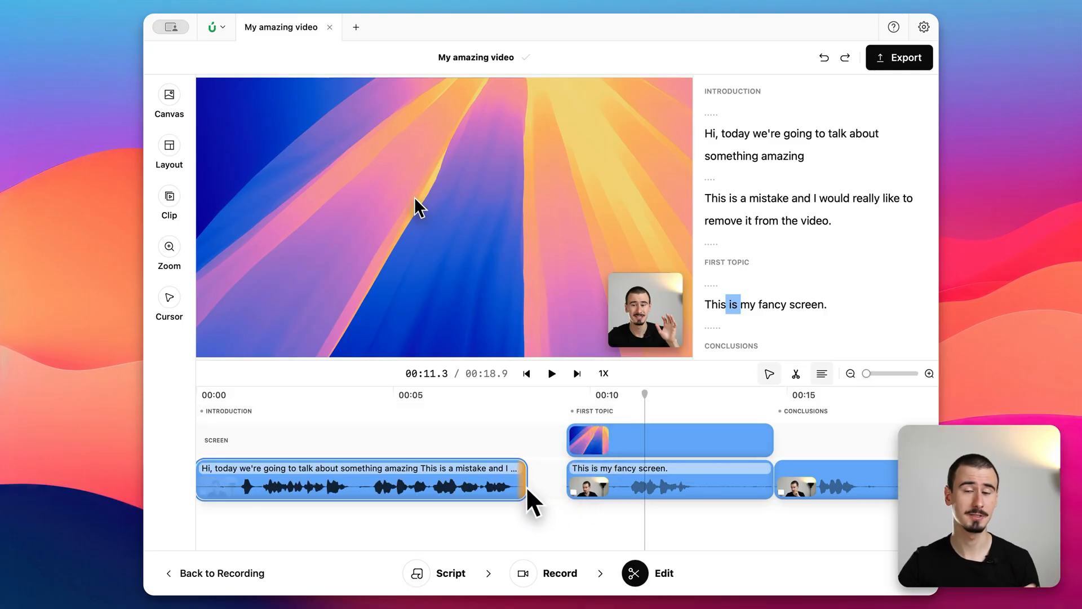
pyautogui.click(533, 499)
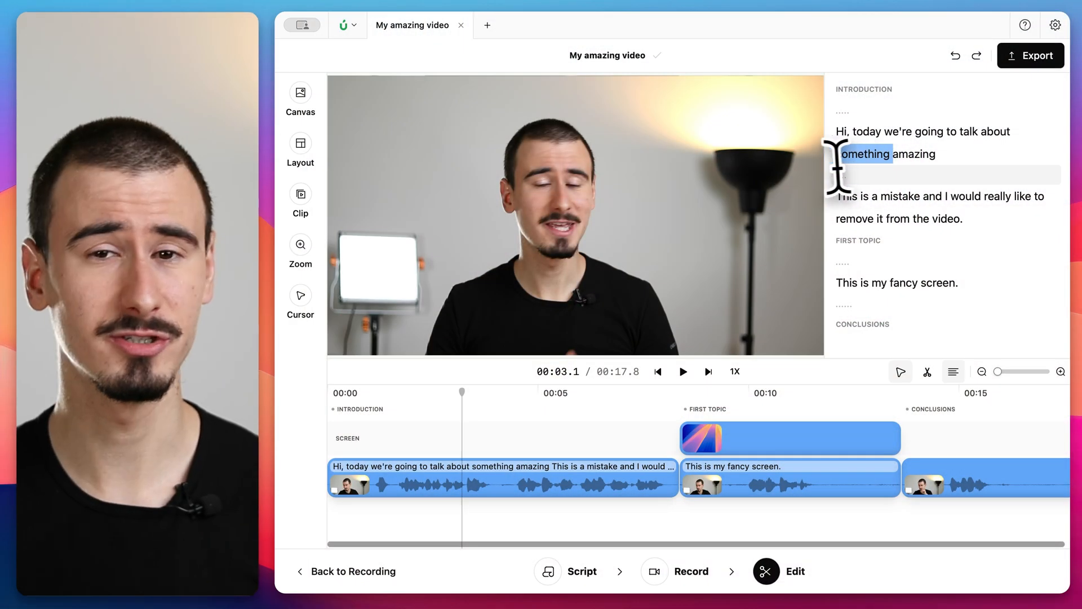
# Step: Delete the mistaken sentence from the Introduction via the transcript
pyautogui.moveTo(837, 176); pyautogui.dragTo(870, 258)
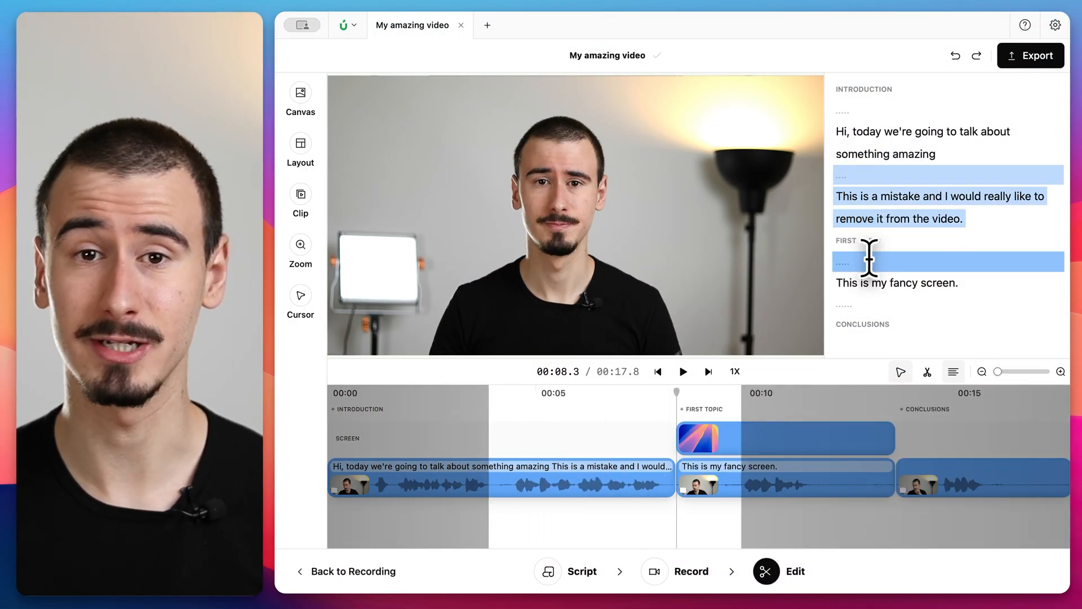
pyautogui.click(930, 245)
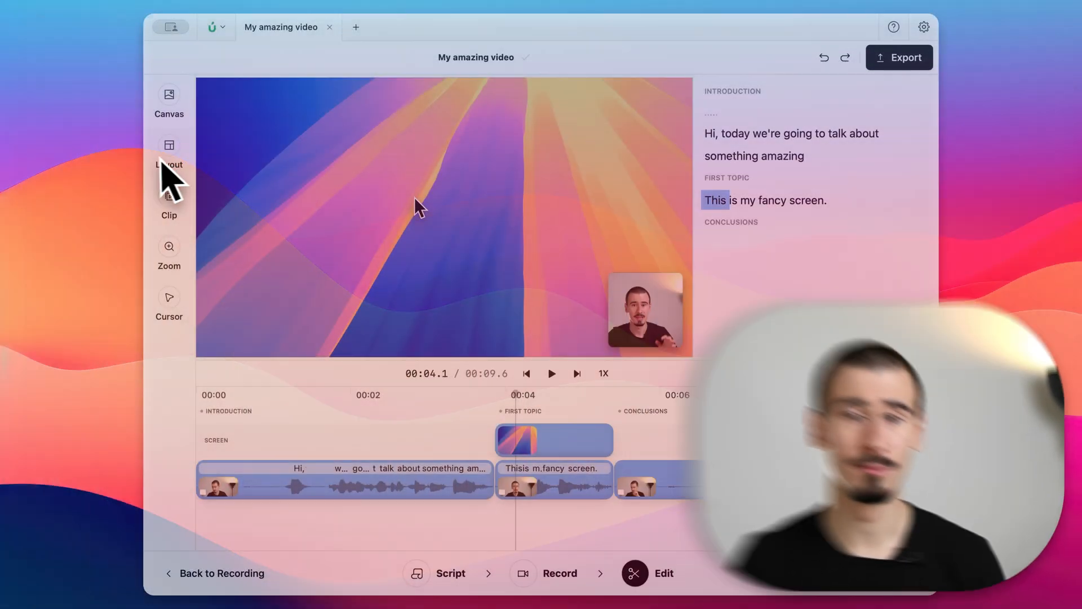
# Step: Apply the screen-with-camera-overlay layout to First topic, undoing an accidental screen resize
pyautogui.click(169, 157)
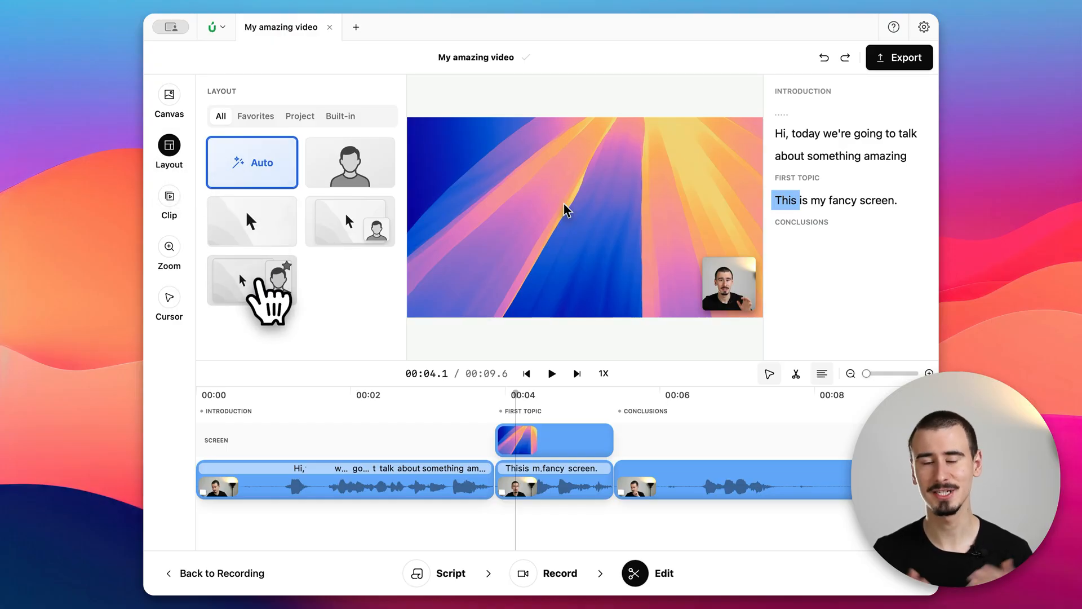
pyautogui.click(271, 287)
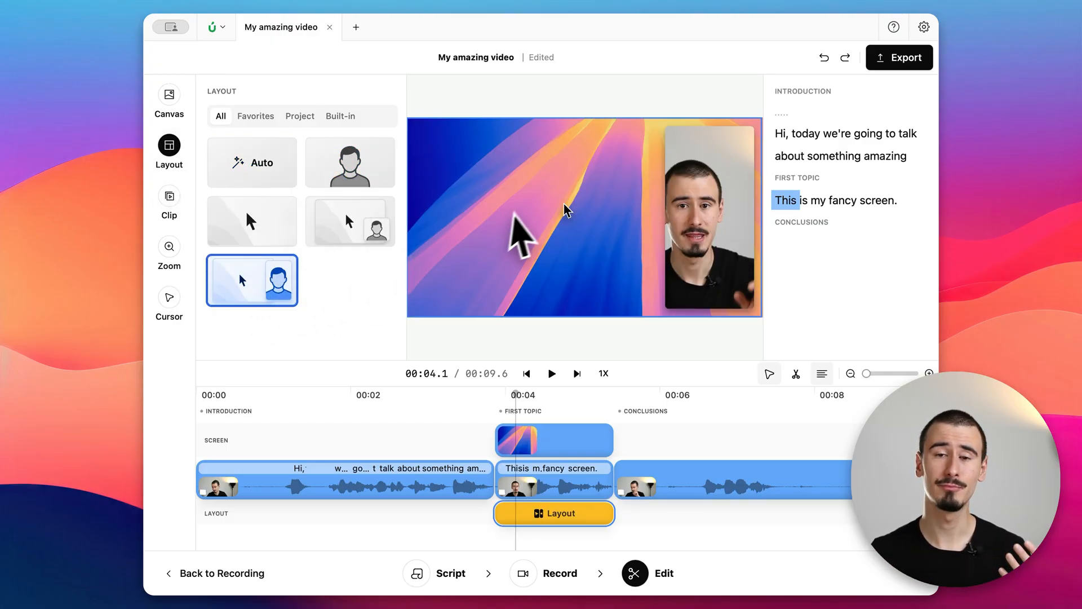
pyautogui.moveTo(415, 129); pyautogui.dragTo(477, 161)
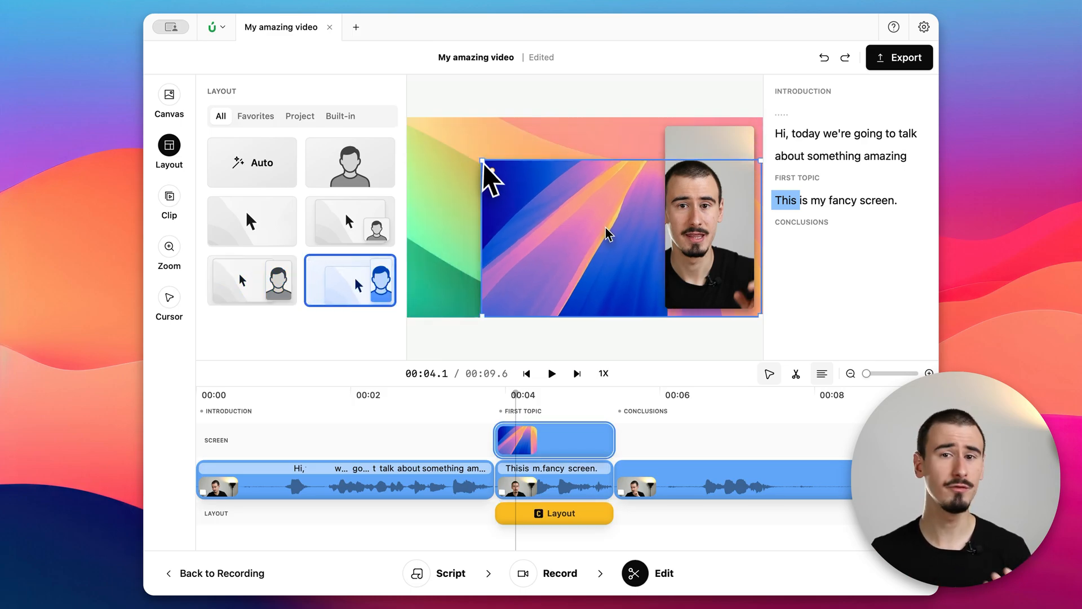
pyautogui.press('super+z')
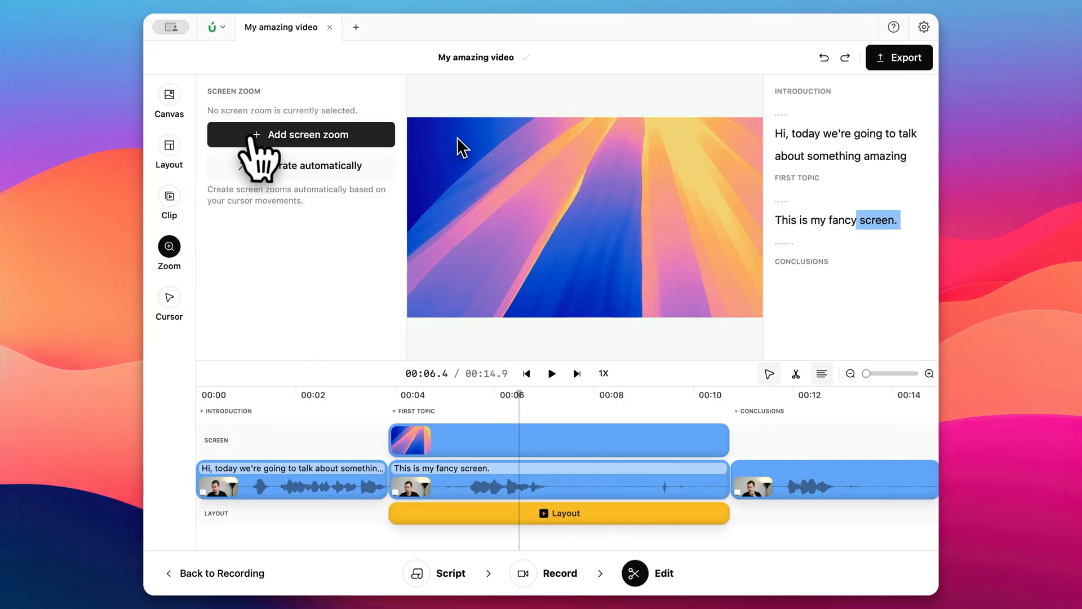
# Step: Add a 150% screen zoom and a larger Windows-style cursor to First topic
pyautogui.click(300, 134)
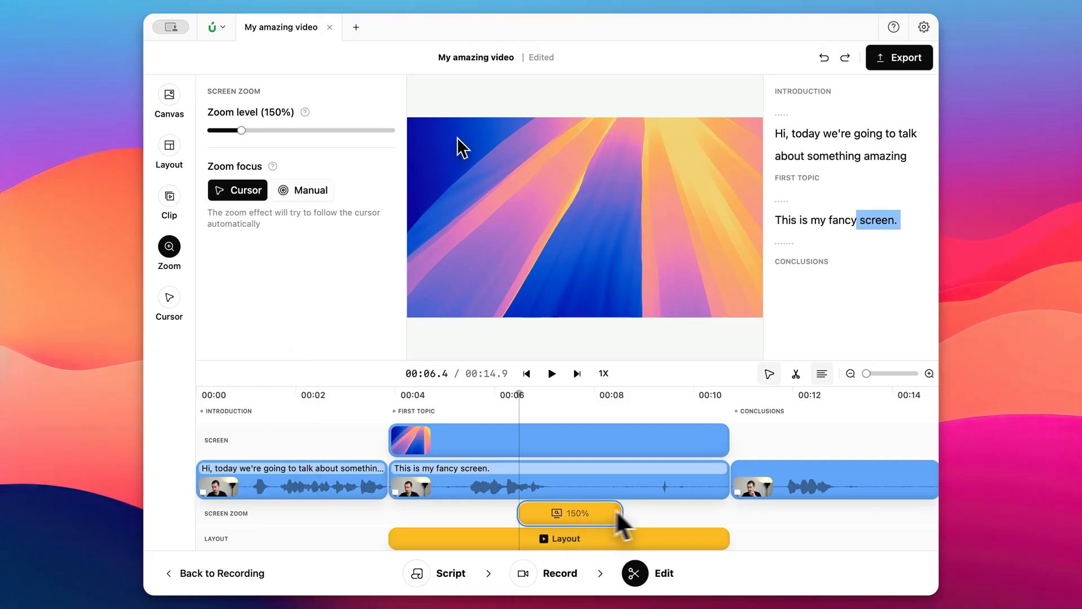
pyautogui.click(618, 516)
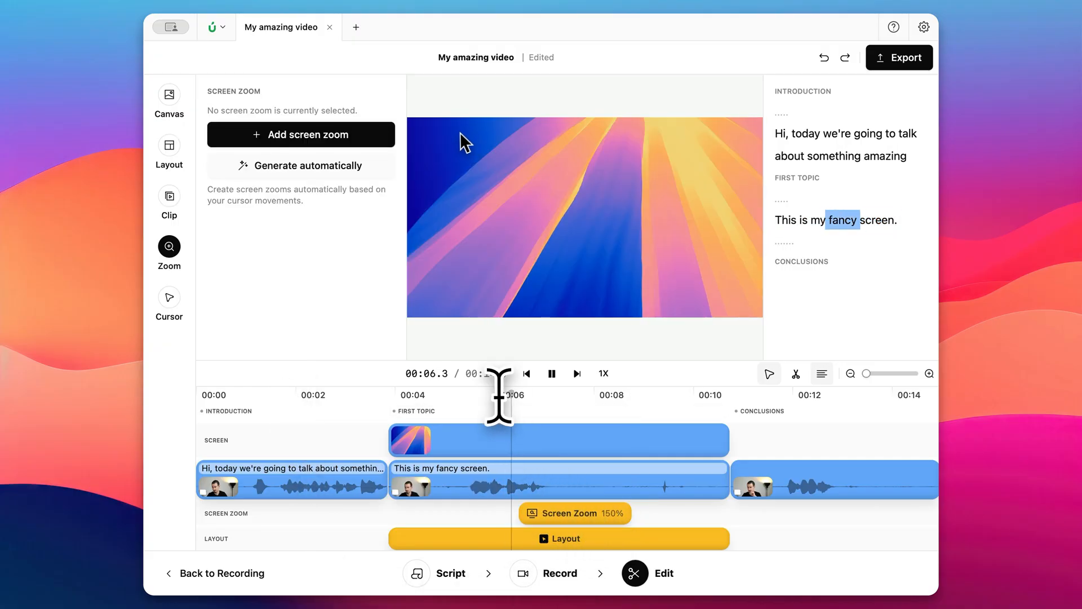
pyautogui.moveTo(342, 219); pyautogui.dragTo(376, 218)
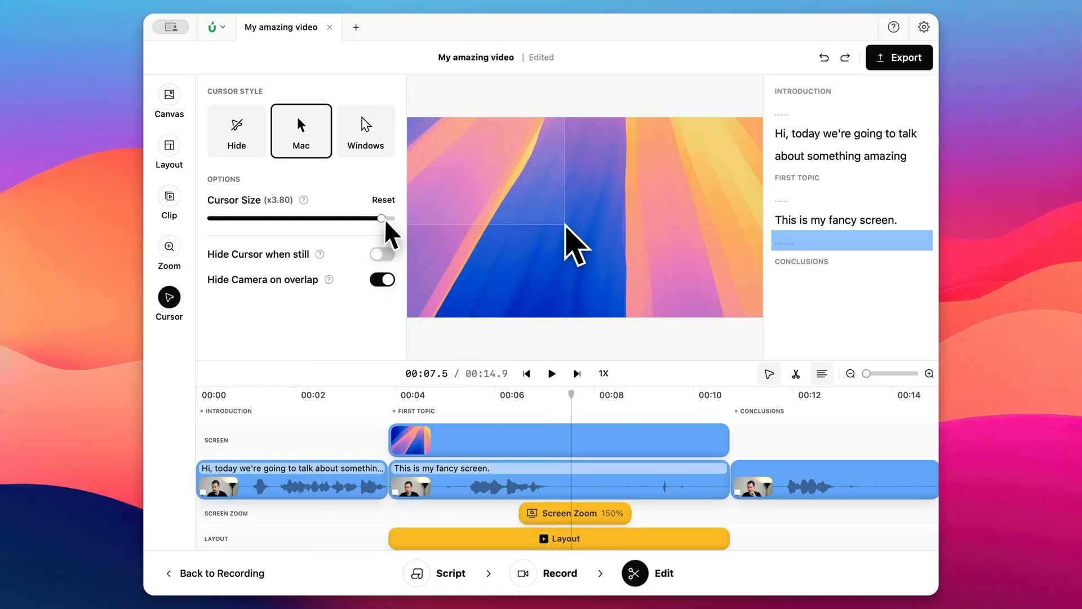
pyautogui.click(366, 123)
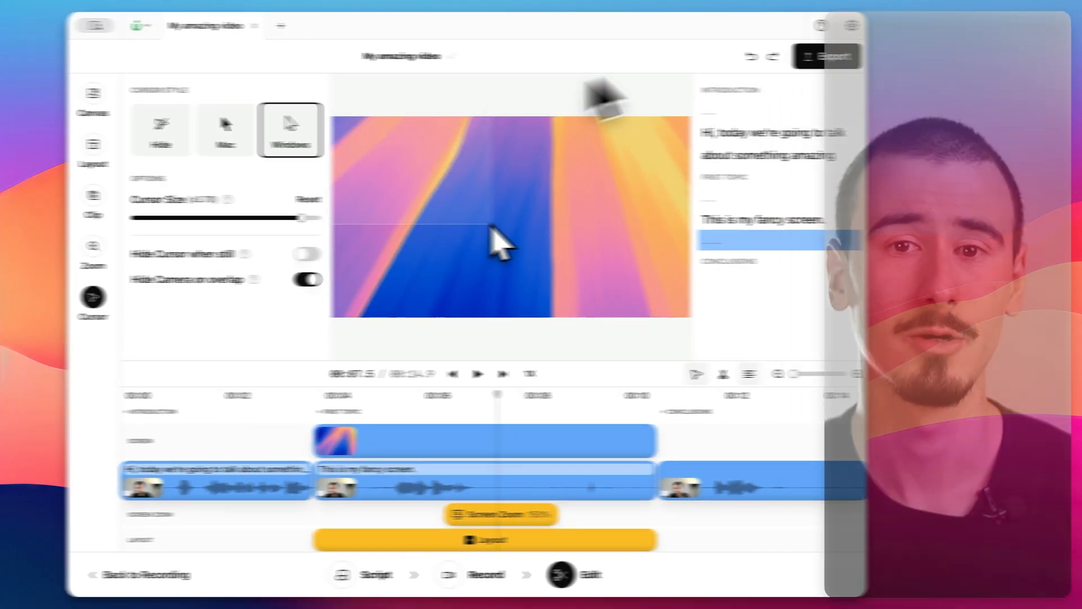
# Step: Export the video at Best quality
pyautogui.click(779, 53)
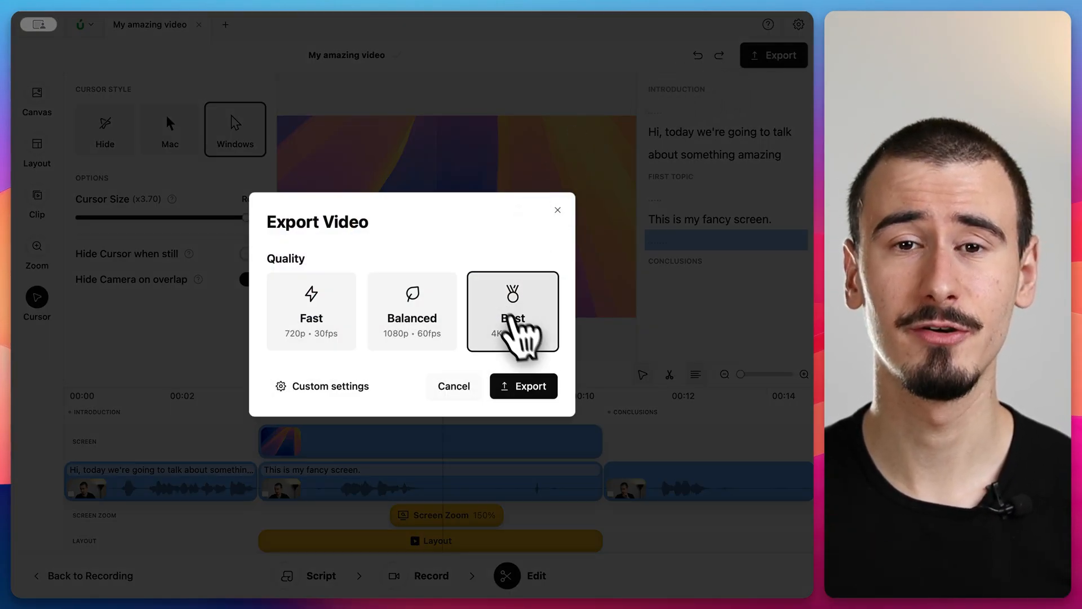
pyautogui.click(513, 310)
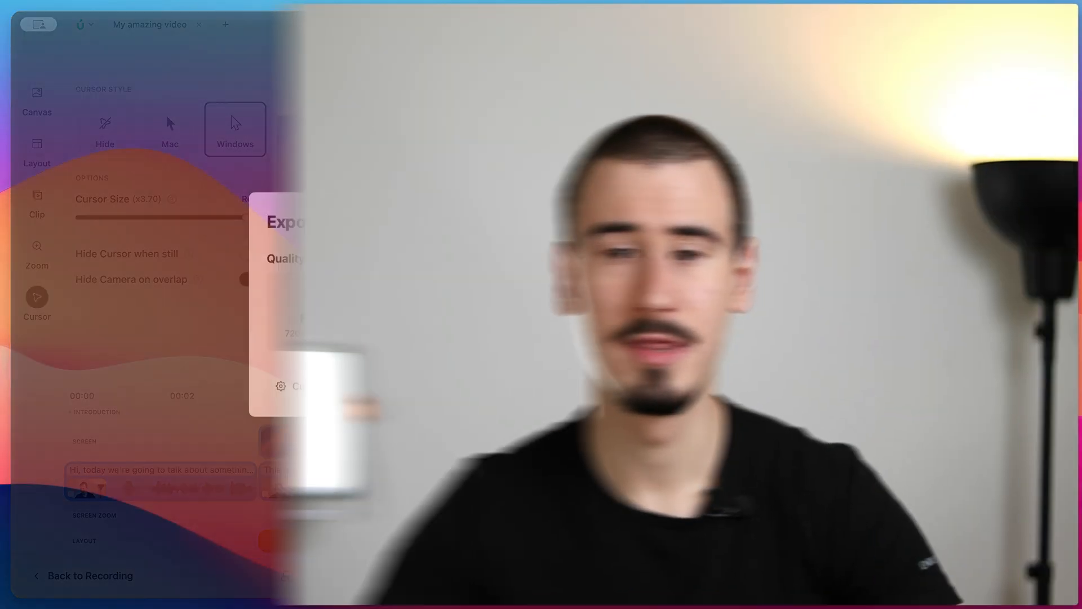